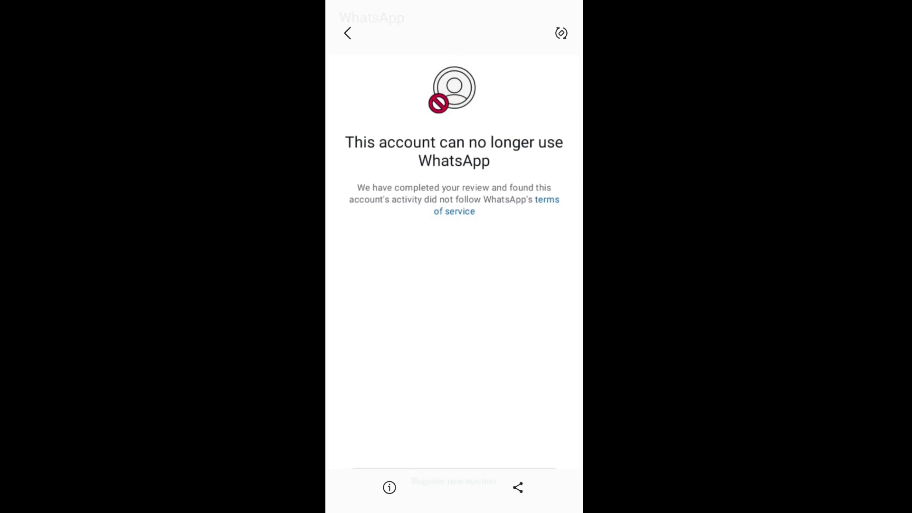
pyautogui.moveTo(455, 4); pyautogui.dragTo(454, 285)
pyautogui.scroll(-5, 454, 256)
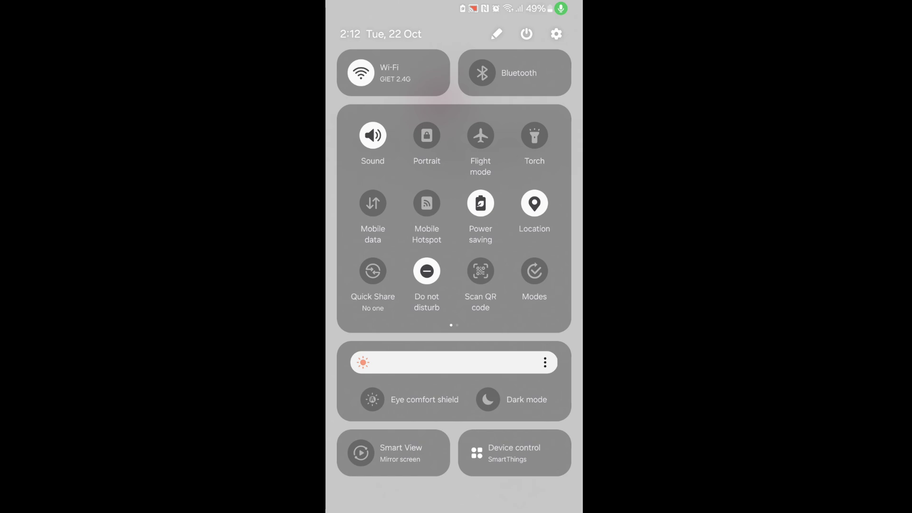
# - Turn flight mode on from Quick Settings and close the shade
pyautogui.click(481, 135)
pyautogui.moveTo(454, 427); pyautogui.dragTo(454, 143)
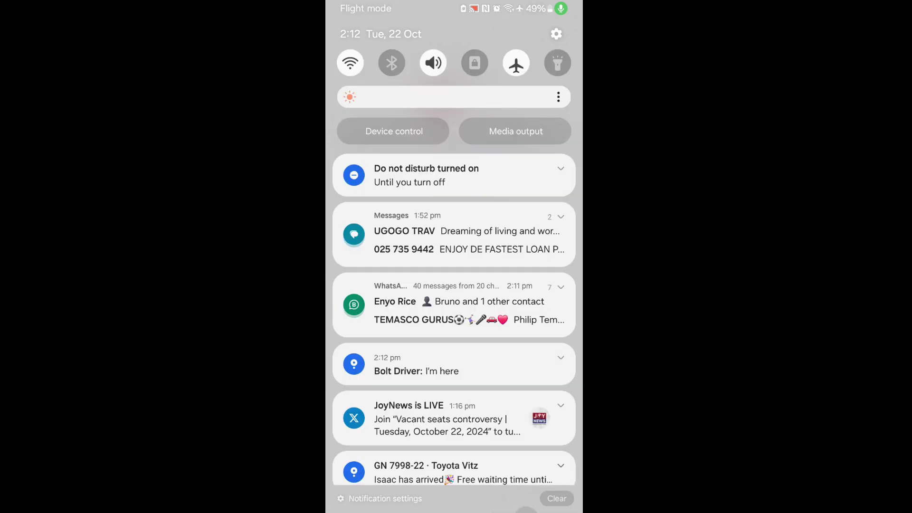
pyautogui.moveTo(454, 463); pyautogui.dragTo(454, 71)
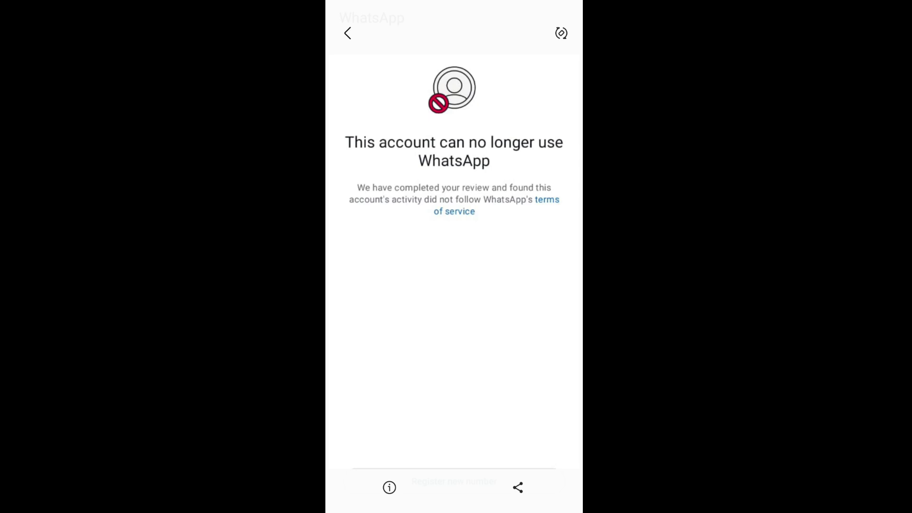
# - Turn flight mode back off and go to the home screen
pyautogui.moveTo(454, 4); pyautogui.dragTo(454, 286)
pyautogui.moveTo(454, 107)
pyautogui.mouseDown()
pyautogui.moveTo(453, 392)
pyautogui.moveTo(454, 107)
pyautogui.mouseUp()
pyautogui.click(480, 135)
pyautogui.scroll(-5, 454, 285)
pyautogui.scroll(1, 454, 285)
pyautogui.moveTo(454, 463); pyautogui.dragTo(454, 72)
pyautogui.moveTo(454, 508); pyautogui.dragTo(453, 285)
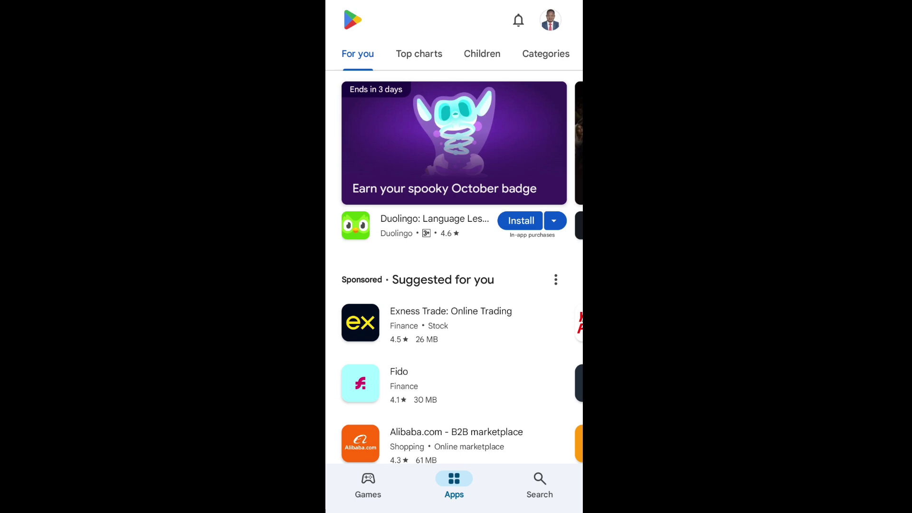
# - Search the Play Store for WhatsApp and open the WhatsApp Messenger listing
pyautogui.click(540, 485)
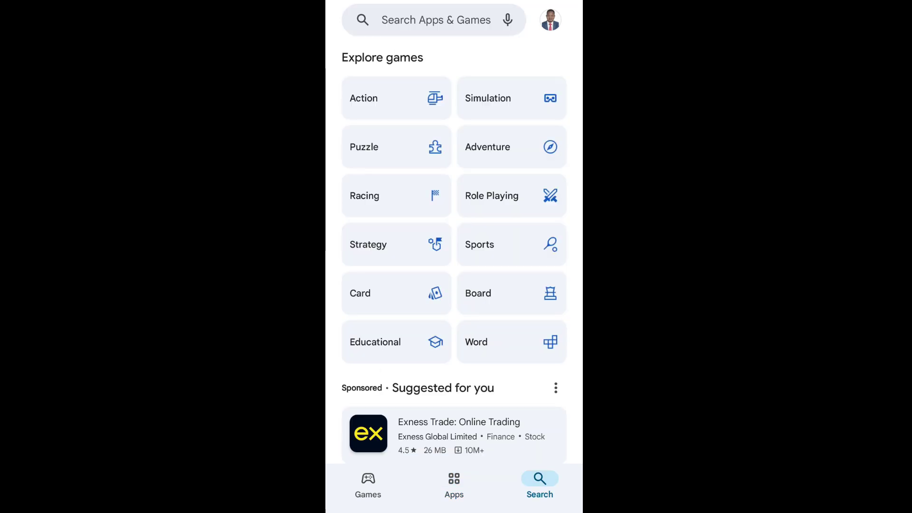
pyautogui.click(435, 21)
pyautogui.write('wha')
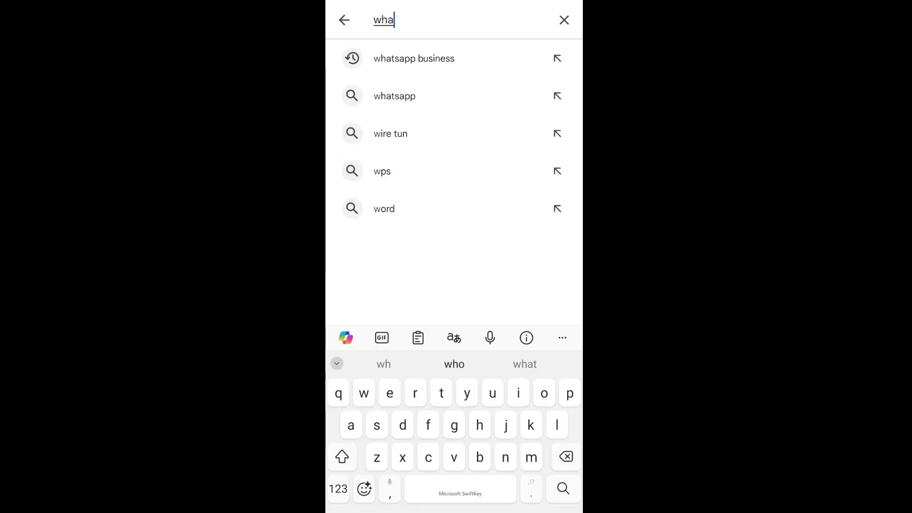
pyautogui.write('t')
pyautogui.click(383, 363)
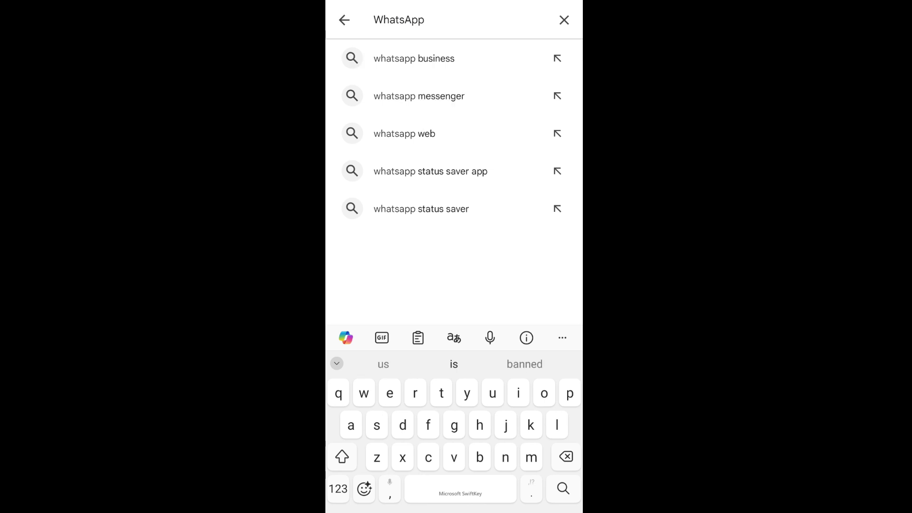
pyautogui.click(563, 489)
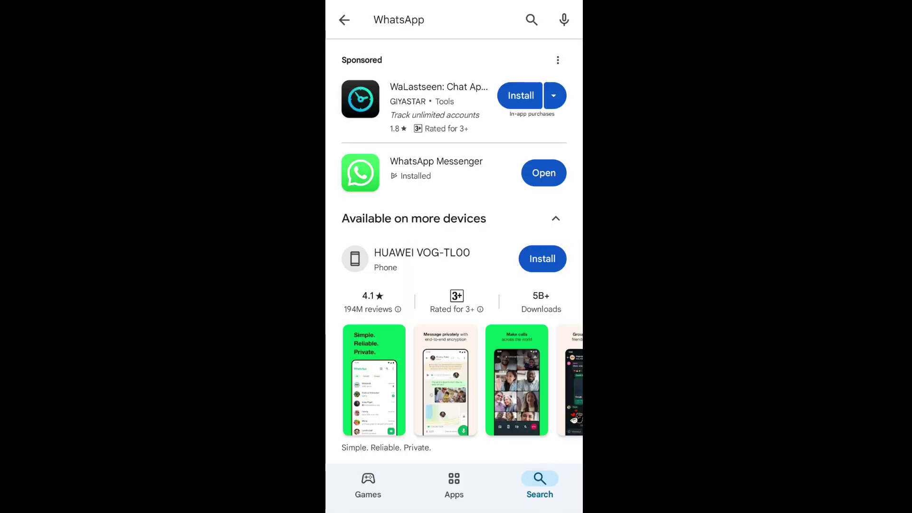
pyautogui.click(436, 169)
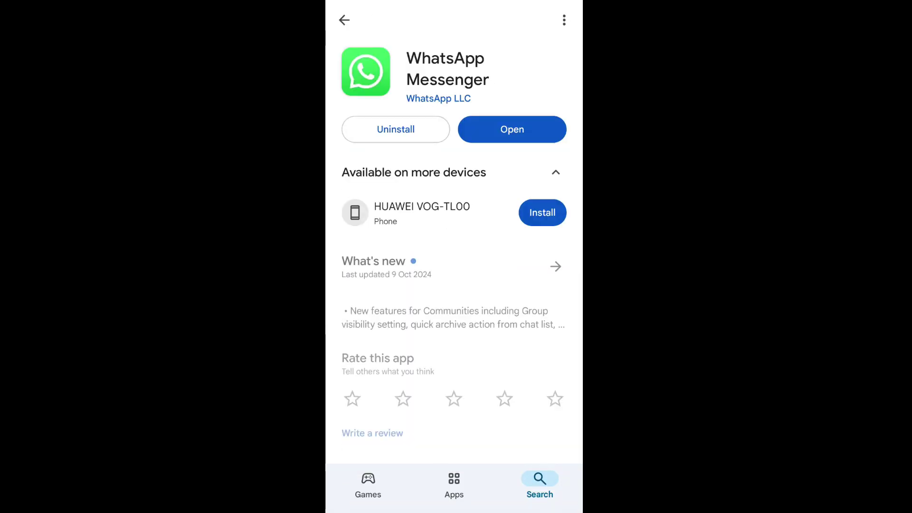
pyautogui.scroll(-1, 454, 285)
pyautogui.scroll(-5, 454, 285)
pyautogui.scroll(-2, 454, 286)
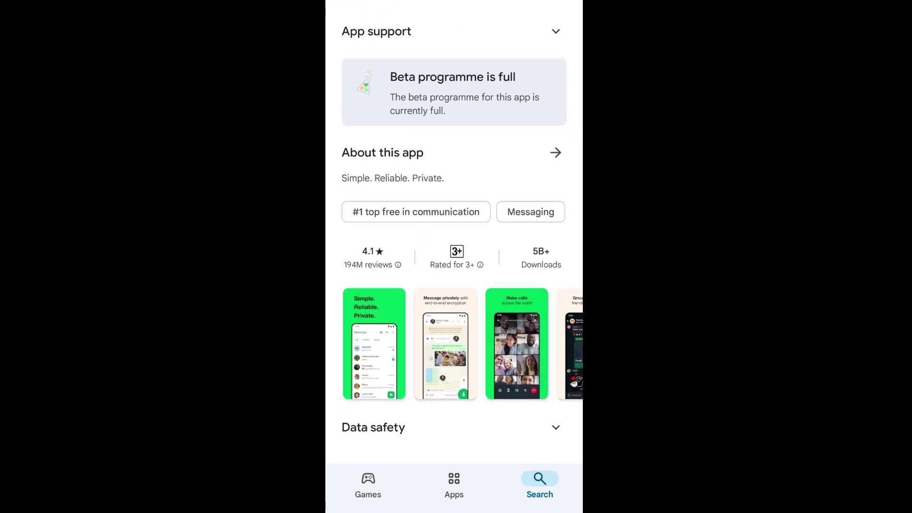
pyautogui.scroll(2, 454, 286)
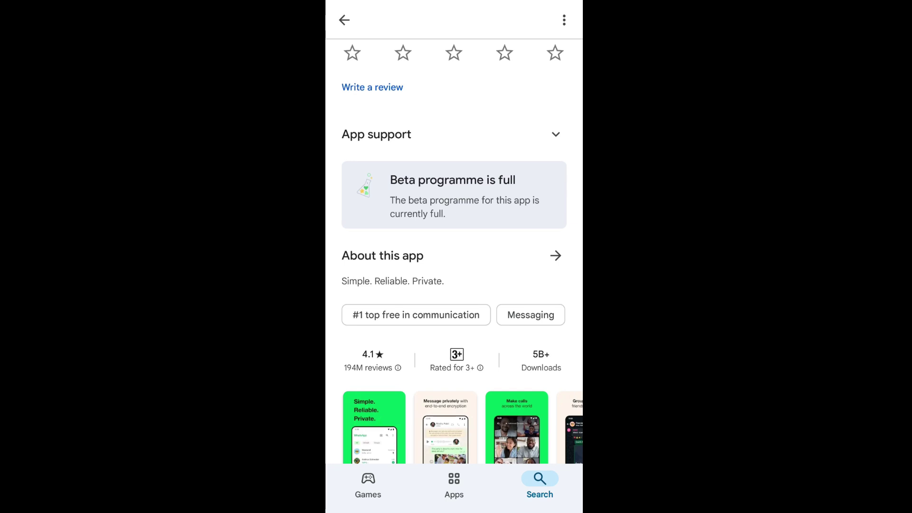
# - Expand App support, then reach WhatsApp's Help Center through the site menu
pyautogui.click(554, 134)
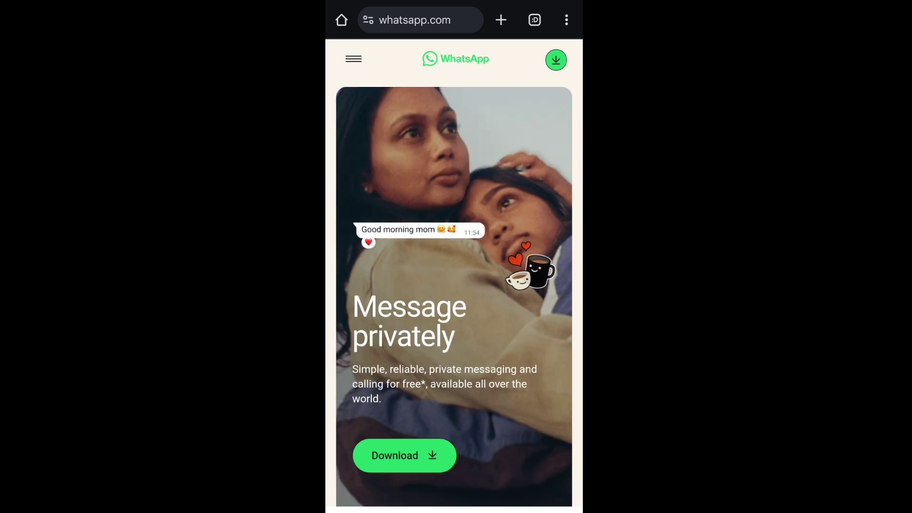
pyautogui.scroll(-10, 454, 285)
pyautogui.scroll(-5, 454, 285)
pyautogui.scroll(-10, 454, 285)
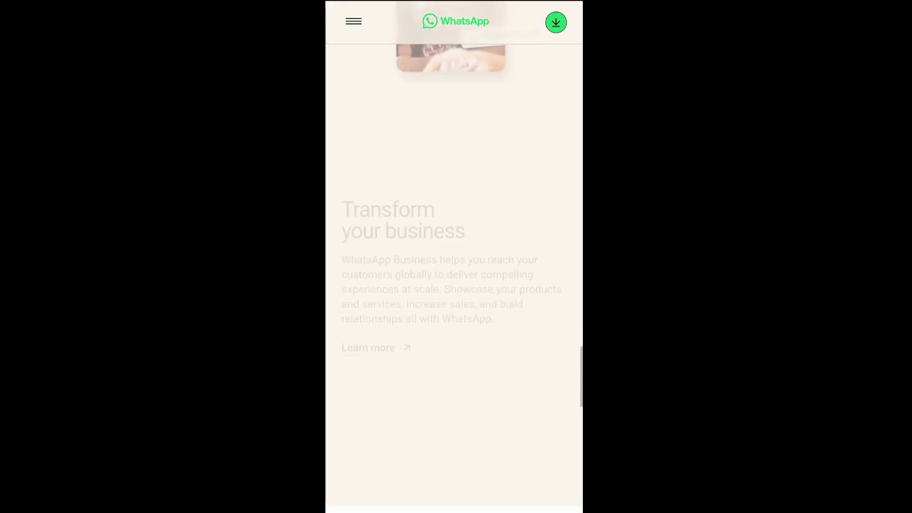
pyautogui.scroll(-5, 453, 286)
pyautogui.scroll(10, 454, 285)
pyautogui.scroll(5, 454, 285)
pyautogui.click(354, 59)
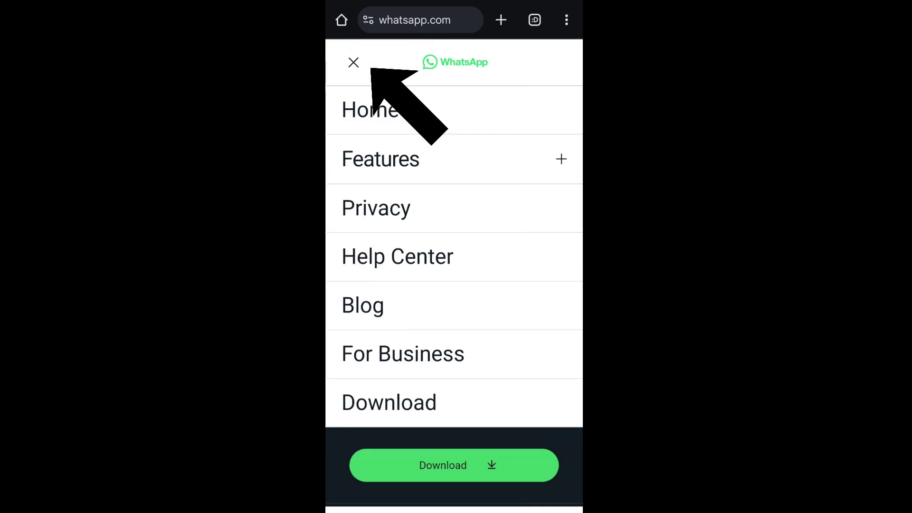
pyautogui.click(397, 257)
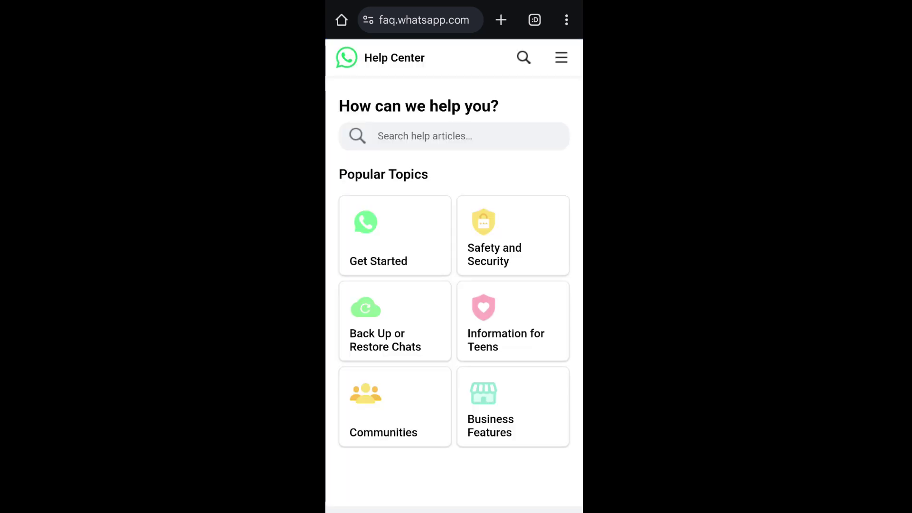
pyautogui.moveTo(454, 3); pyautogui.dragTo(454, 286)
pyautogui.moveTo(453, 107)
pyautogui.mouseDown()
pyautogui.moveTo(454, 357)
pyautogui.moveTo(453, 107)
pyautogui.mouseUp()
pyautogui.moveTo(454, 463); pyautogui.dragTo(454, 71)
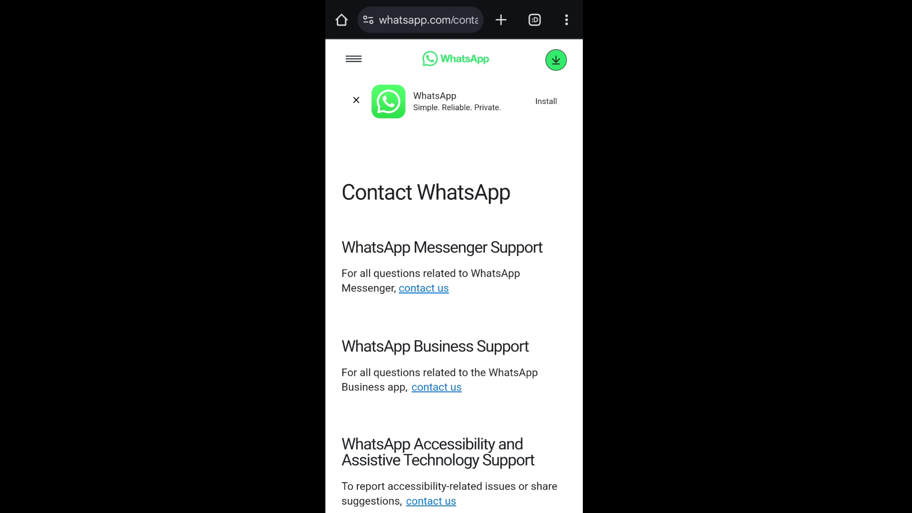
# - Open the Messenger support form and set the phone country code to Ghana (+233)
pyautogui.click(423, 288)
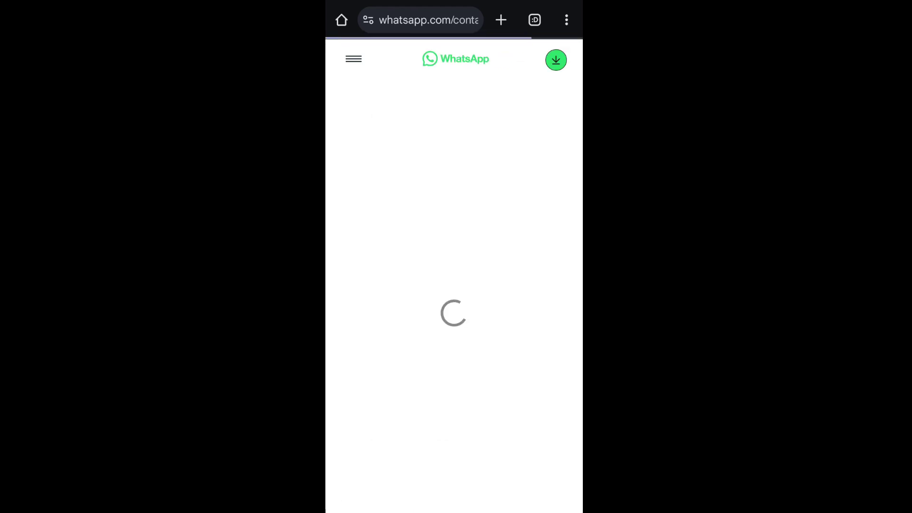
pyautogui.scroll(-5, 454, 285)
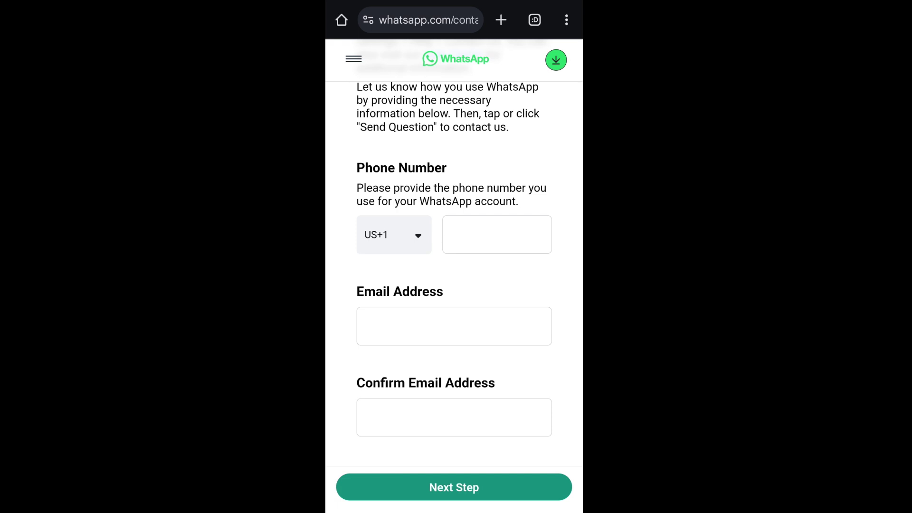
pyautogui.click(394, 234)
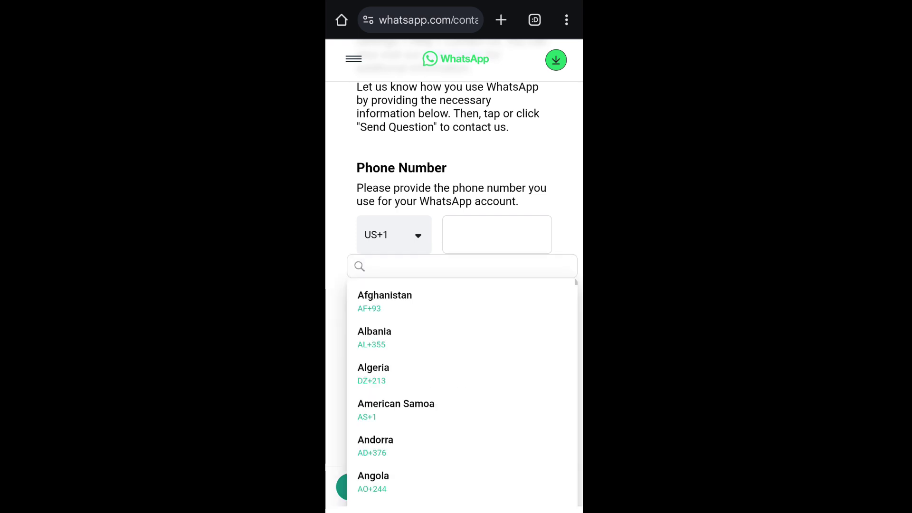
pyautogui.write('Gh')
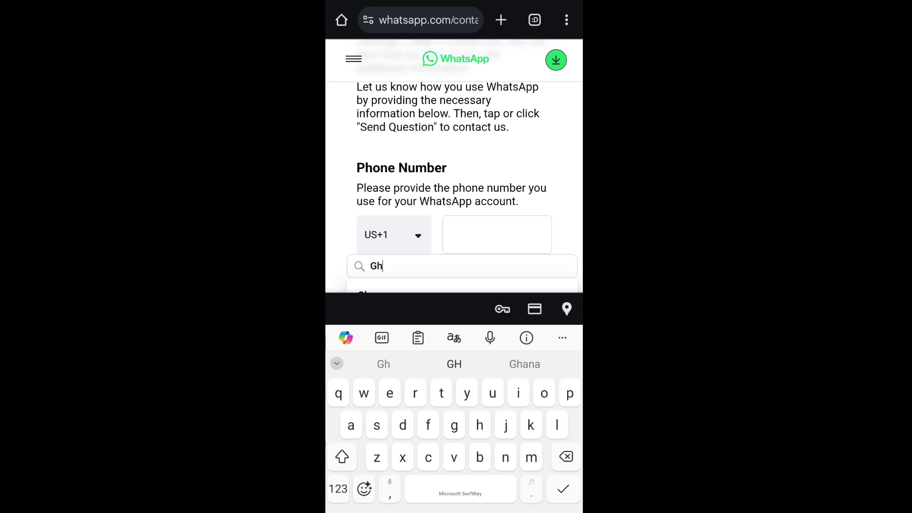
pyautogui.click(372, 296)
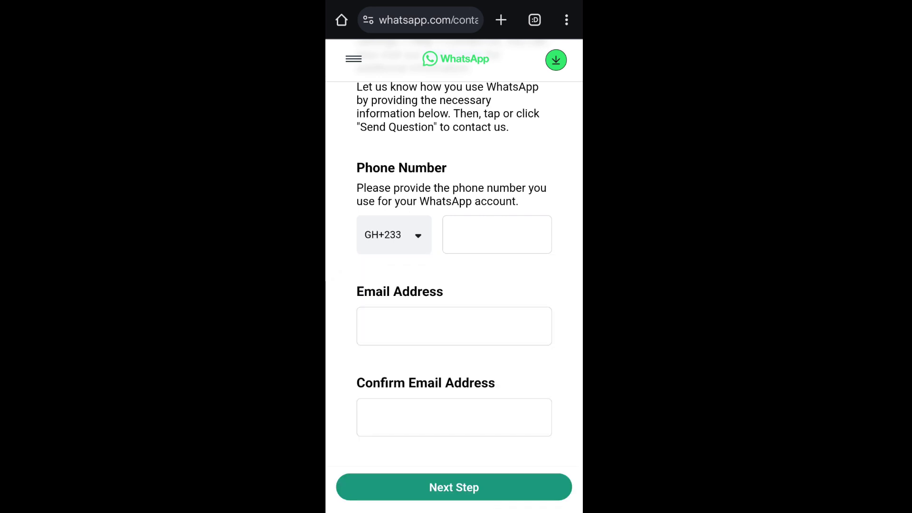
# - Enter the account phone number without its leading zero
pyautogui.click(496, 235)
pyautogui.click(340, 489)
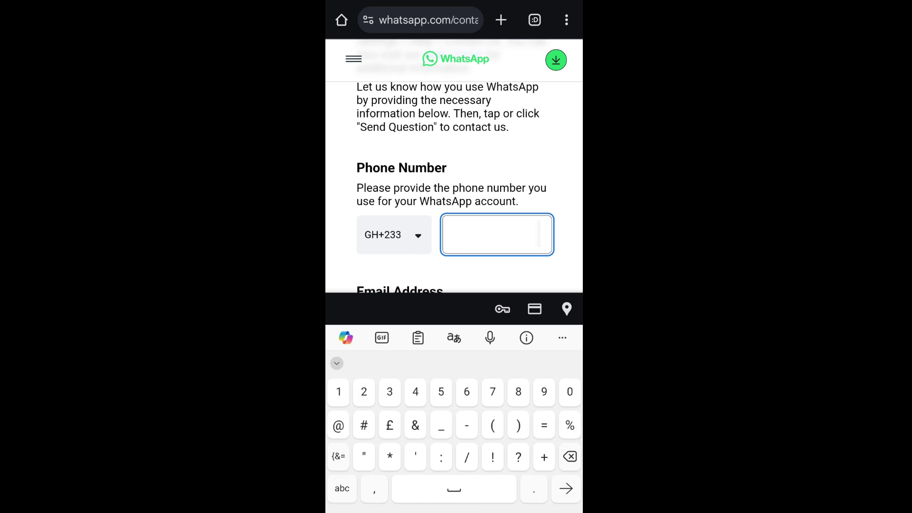
pyautogui.click(457, 235)
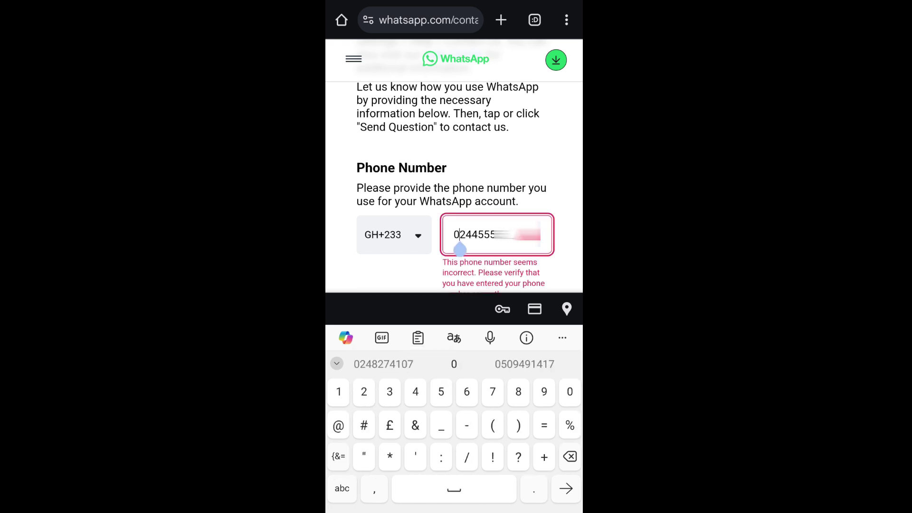
pyautogui.press('BackSpace')
pyautogui.click(497, 234)
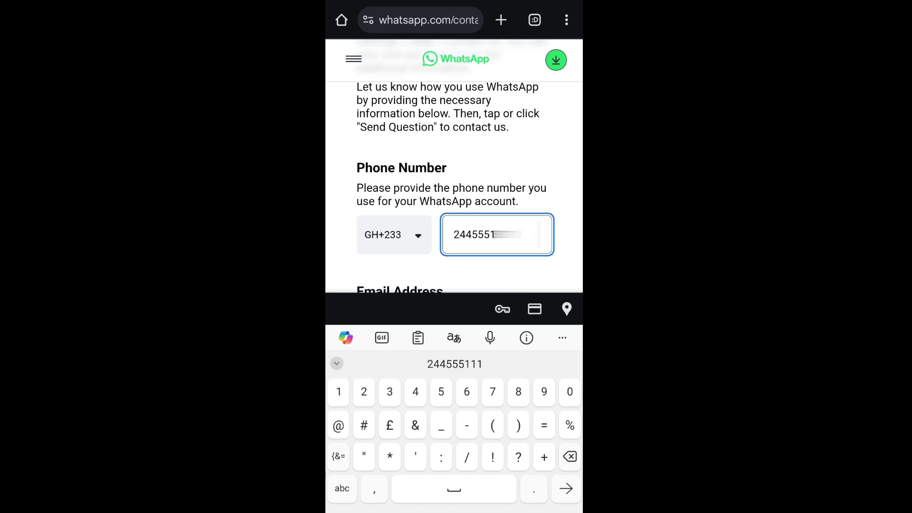
pyautogui.press('Escape')
# - Fill Email Address and Confirm Email Address with the suggested email
pyautogui.click(454, 326)
pyautogui.write('Asaa')
pyautogui.click(524, 364)
pyautogui.press('Escape')
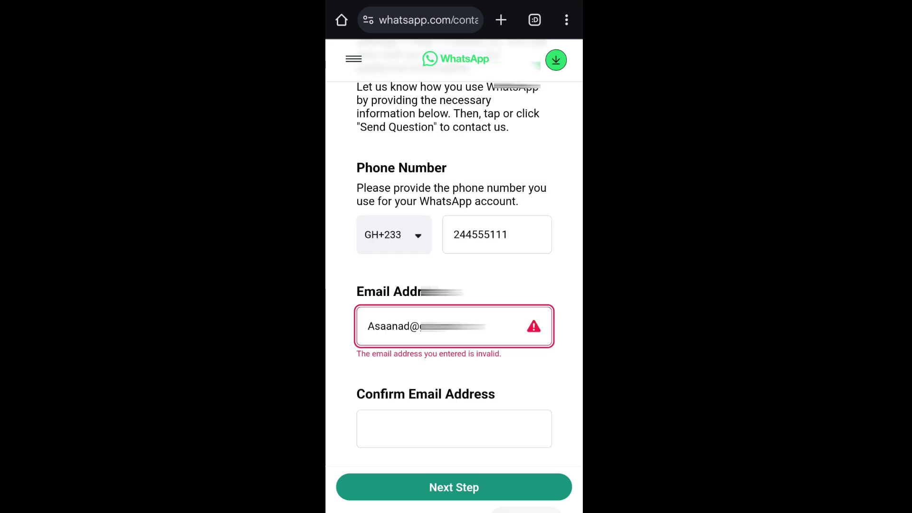
pyautogui.scroll(-1, 454, 286)
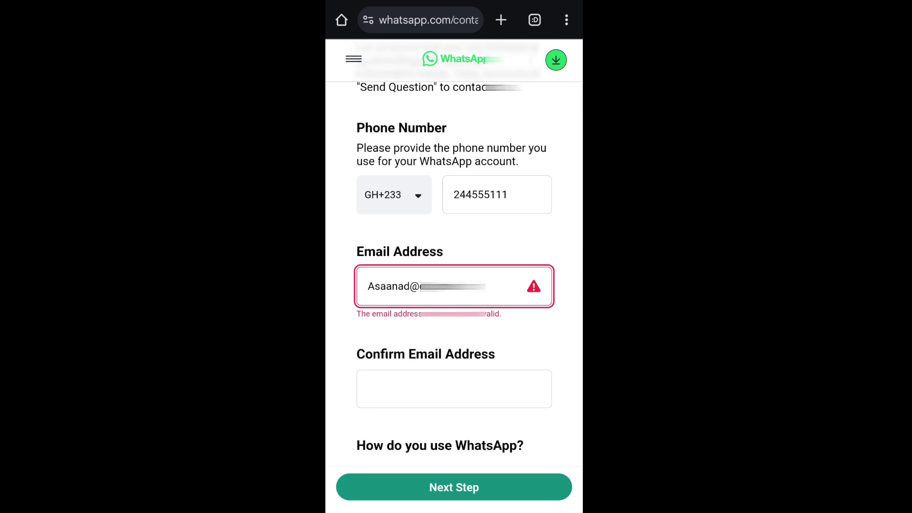
pyautogui.click(470, 287)
pyautogui.press('Escape')
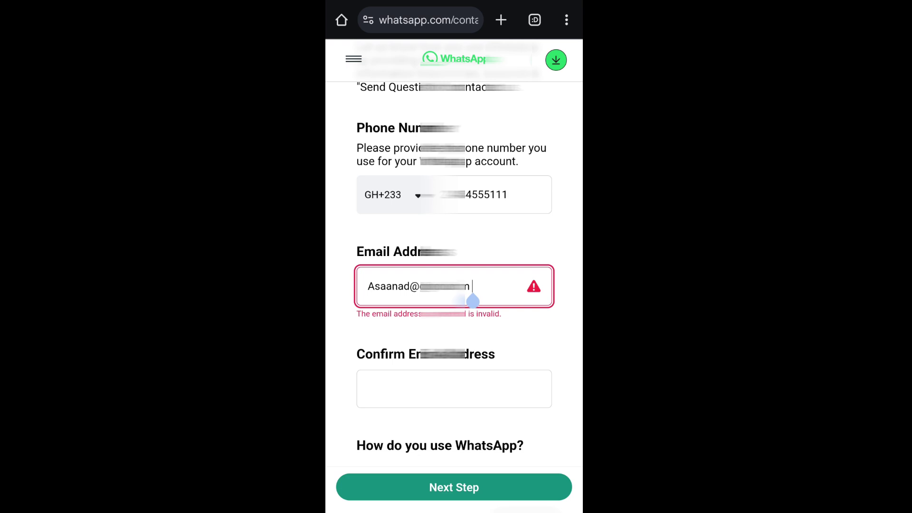
pyautogui.click(454, 388)
pyautogui.write('A')
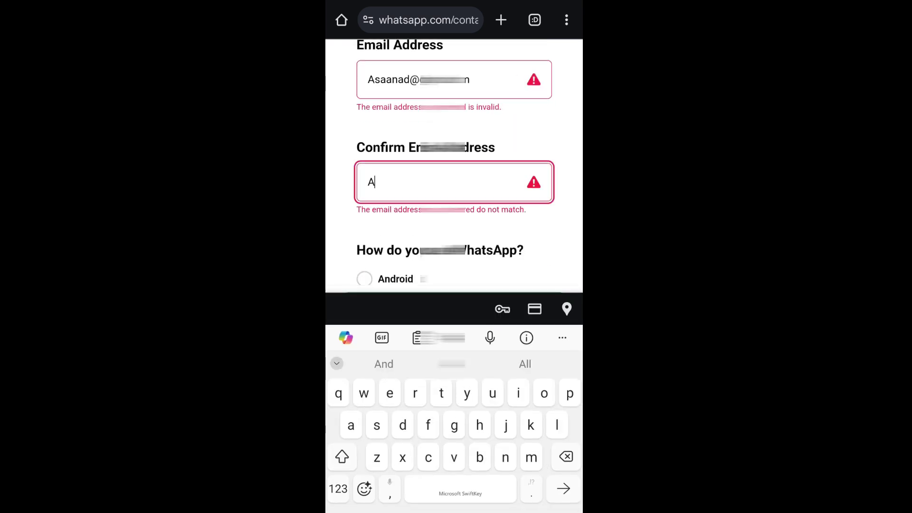
pyautogui.write('sa')
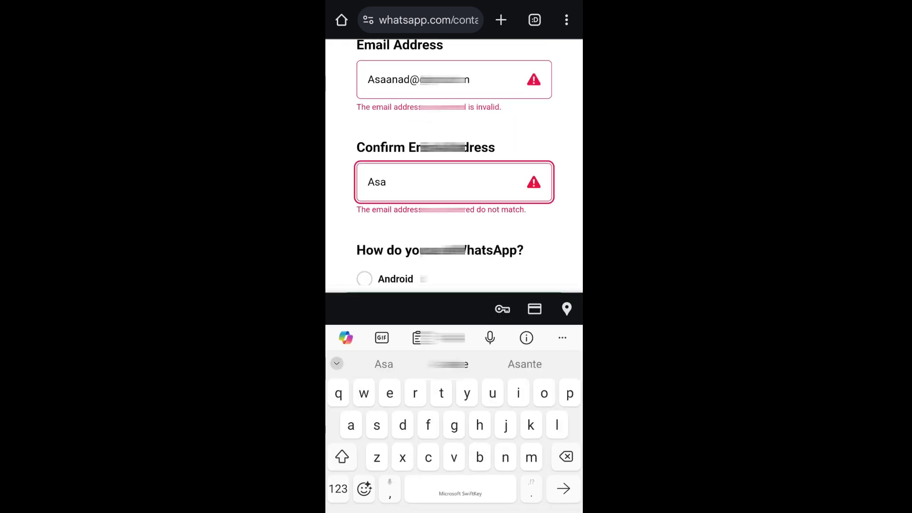
pyautogui.write('aa')
pyautogui.click(524, 364)
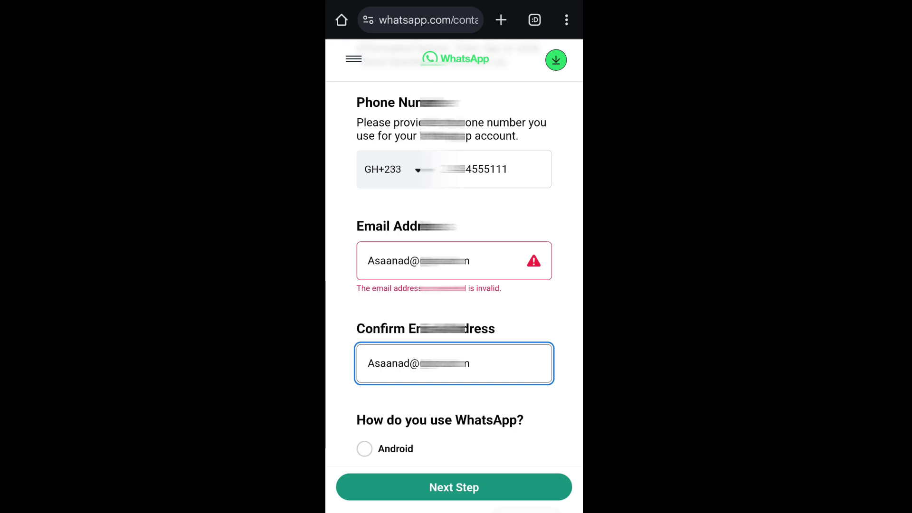
pyautogui.scroll(-2, 454, 285)
pyautogui.scroll(-5, 454, 286)
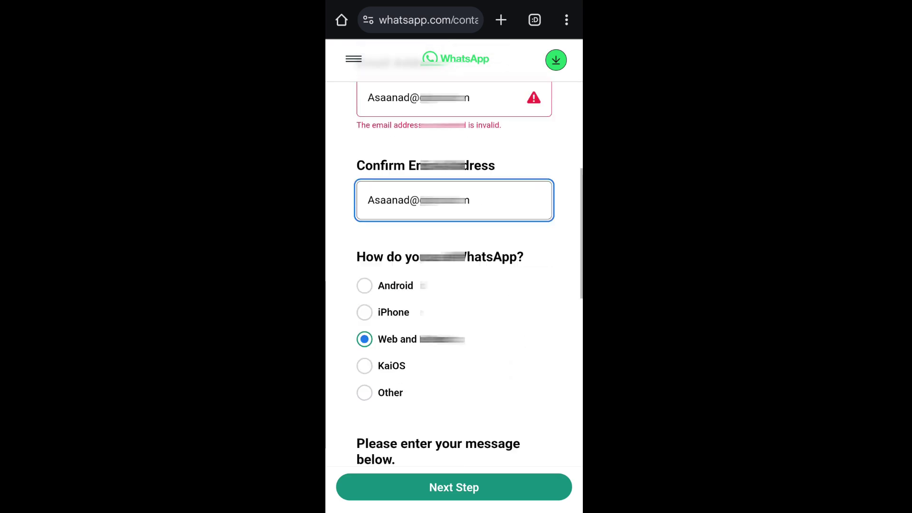
# - Select Android under 'How do you use WhatsApp?' and focus the message box
pyautogui.click(364, 147)
pyautogui.scroll(-1, 454, 285)
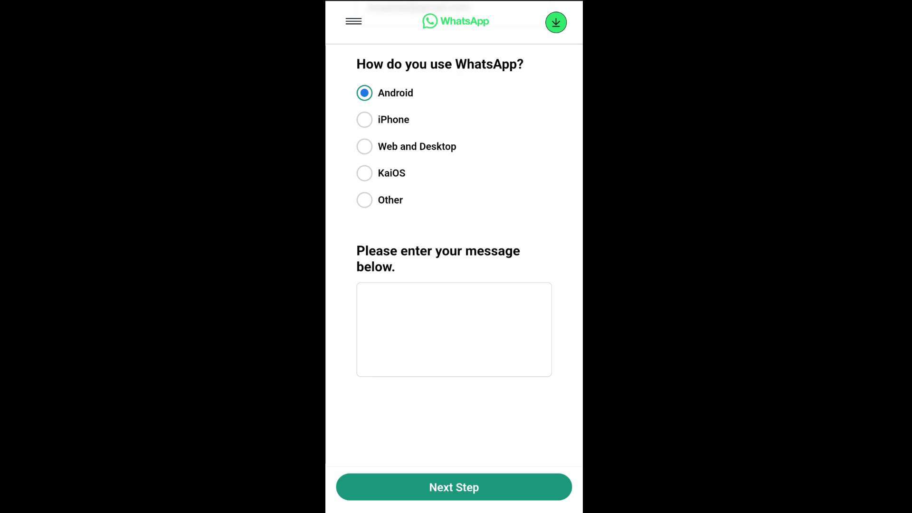
pyautogui.scroll(-1, 453, 285)
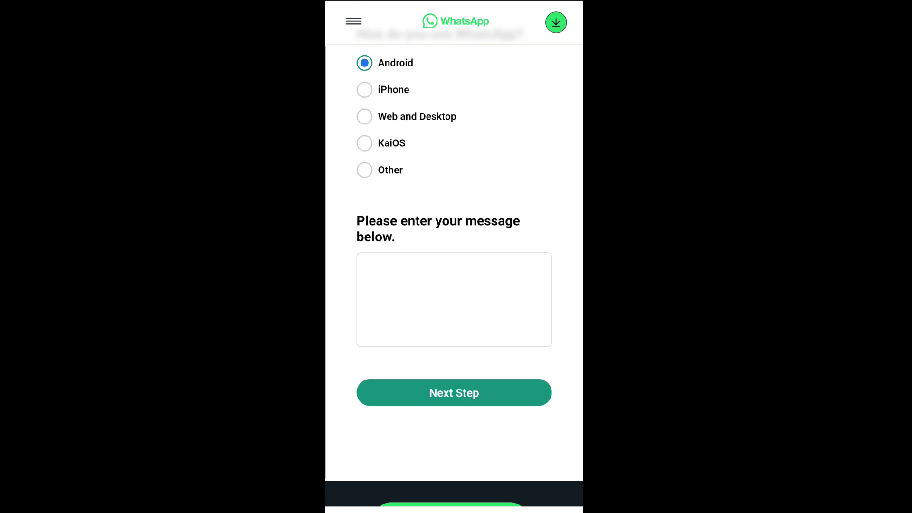
pyautogui.click(454, 299)
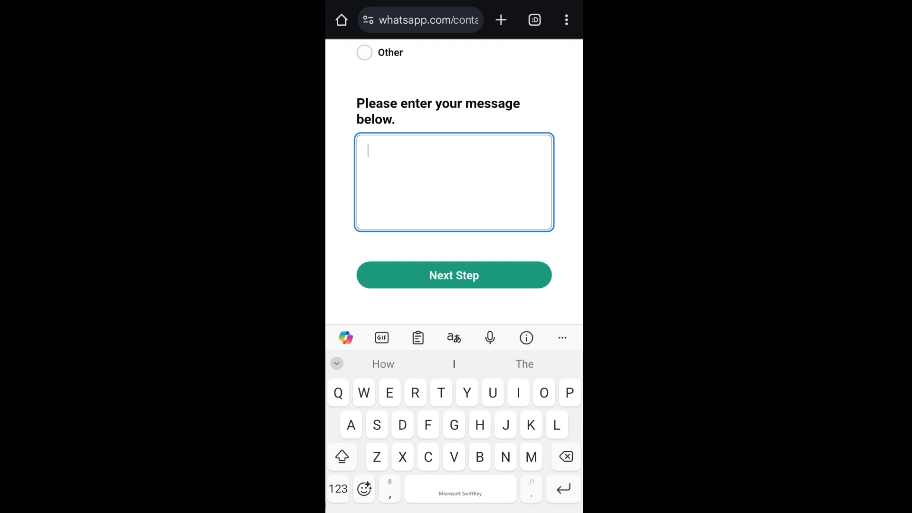
# - Type 'Test' into the support message box and hide the keyboard
pyautogui.click(454, 275)
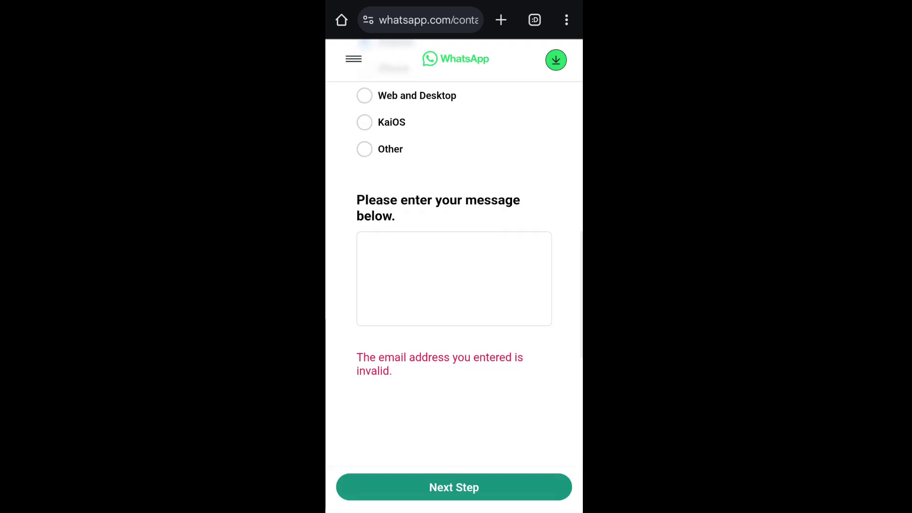
pyautogui.click(454, 278)
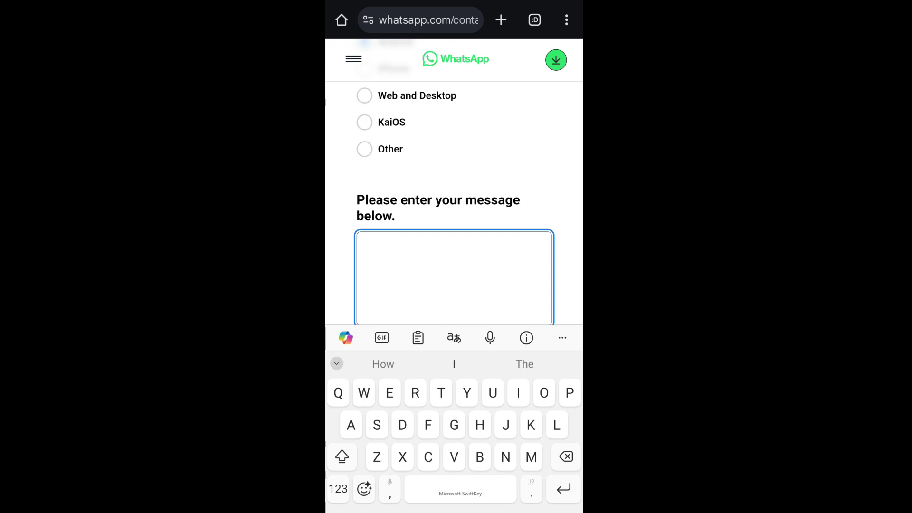
pyautogui.write('Test')
pyautogui.press('Escape')
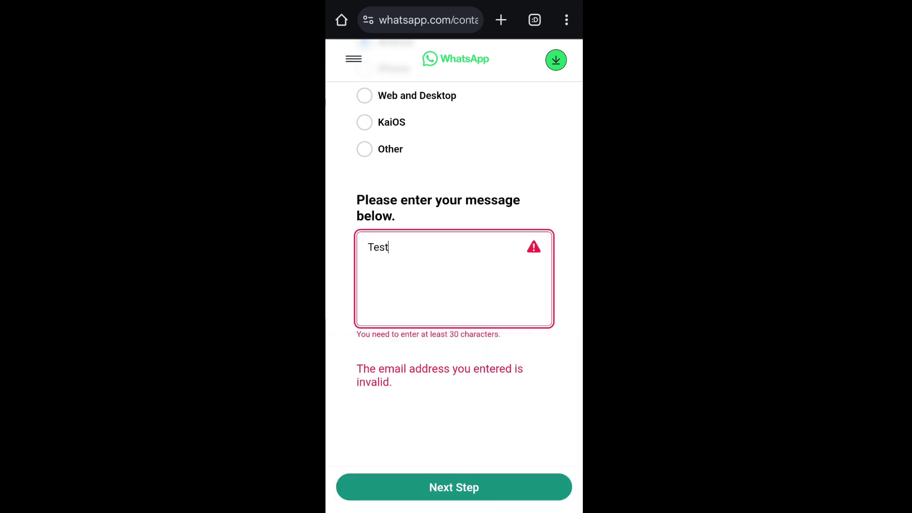
pyautogui.scroll(-3, 454, 284)
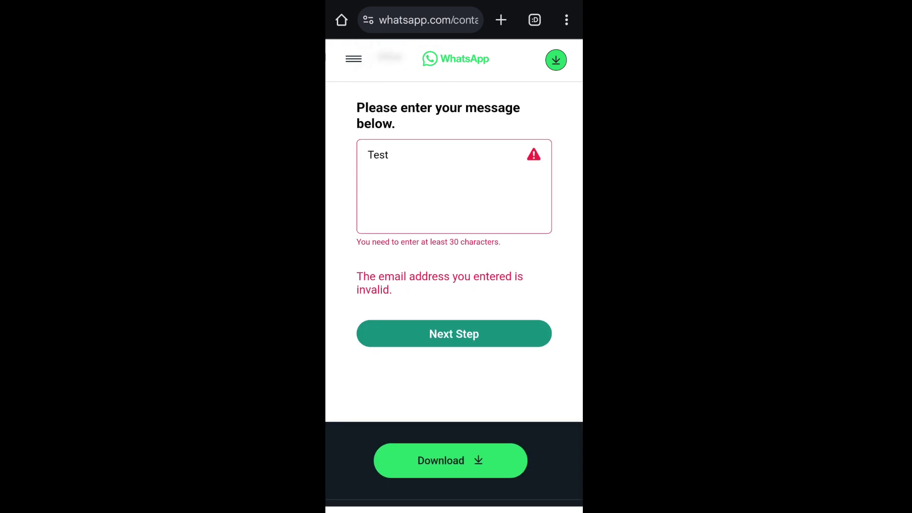
pyautogui.scroll(5, 454, 285)
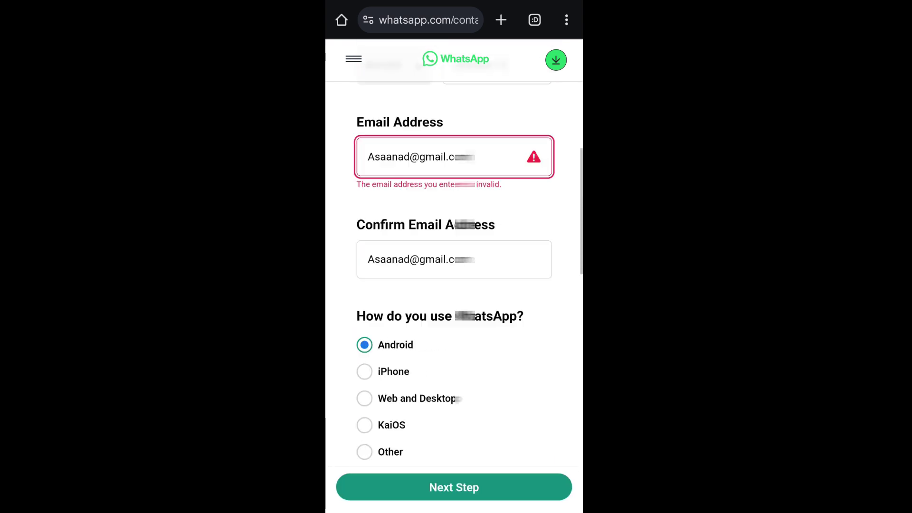
pyautogui.scroll(-5, 454, 285)
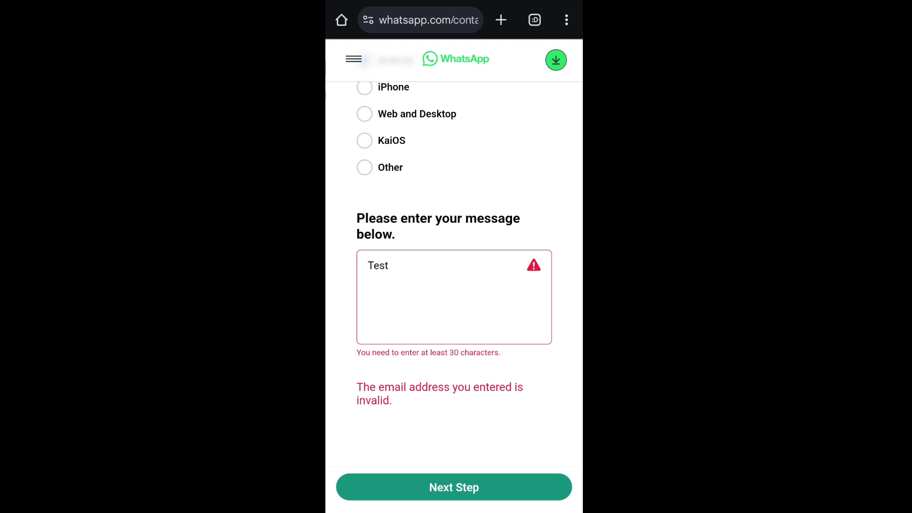
pyautogui.scroll(-15, 454, 286)
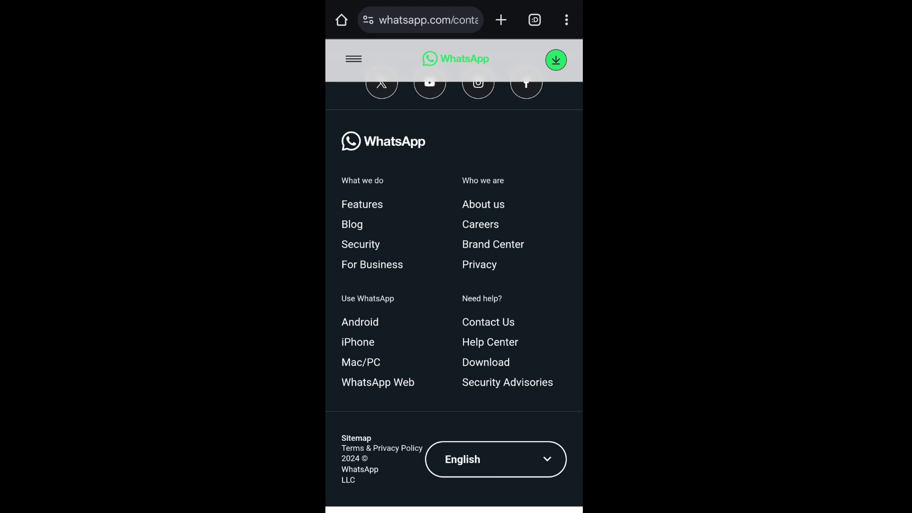
pyautogui.scroll(3, 453, 285)
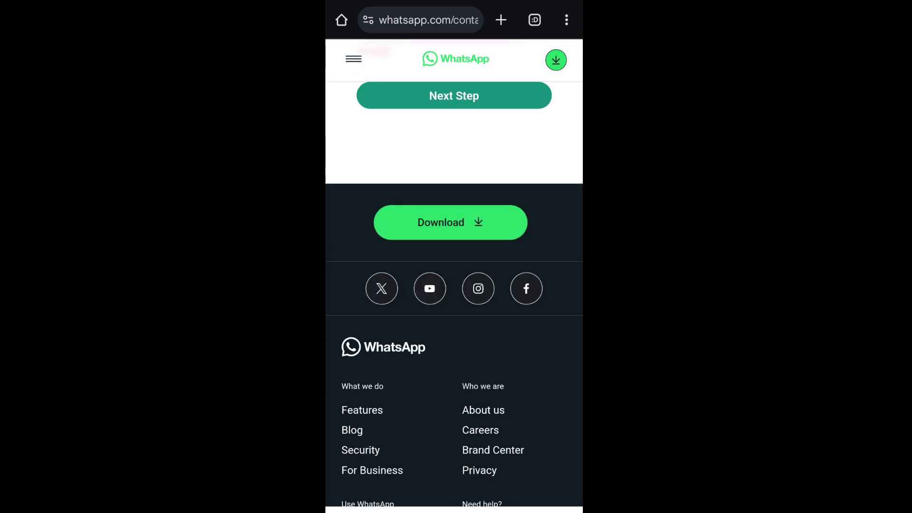